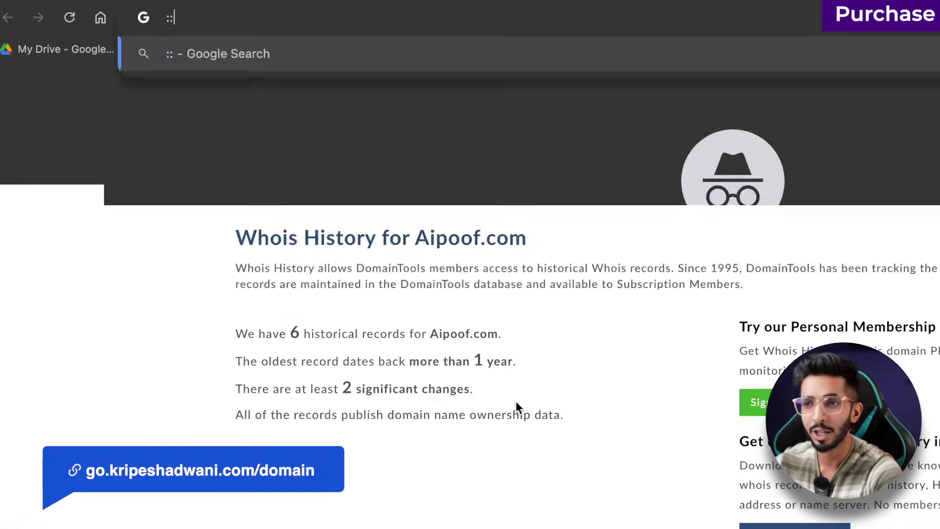
{"action": "type", "text": "https://go.kripeshadwani.com/"}
{"action": "type", "text": "domain"}
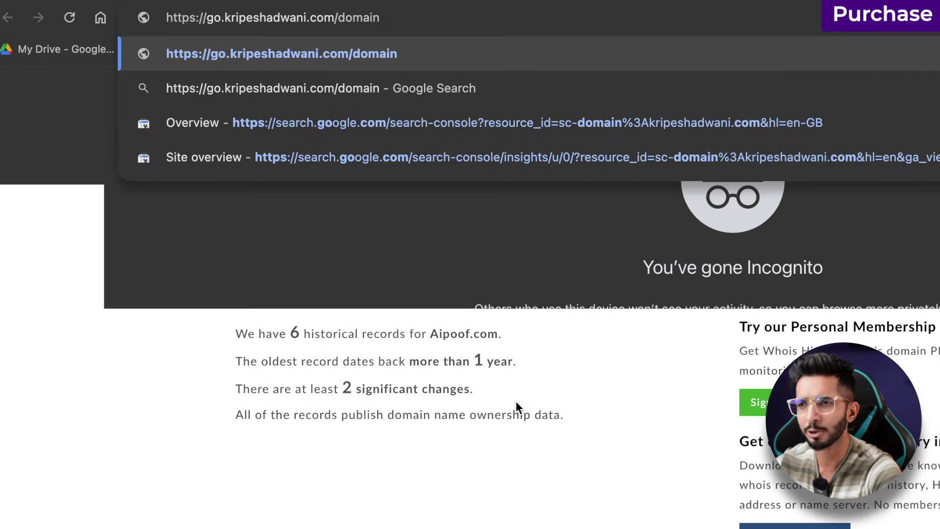
{"action": "key", "text": "Return"}
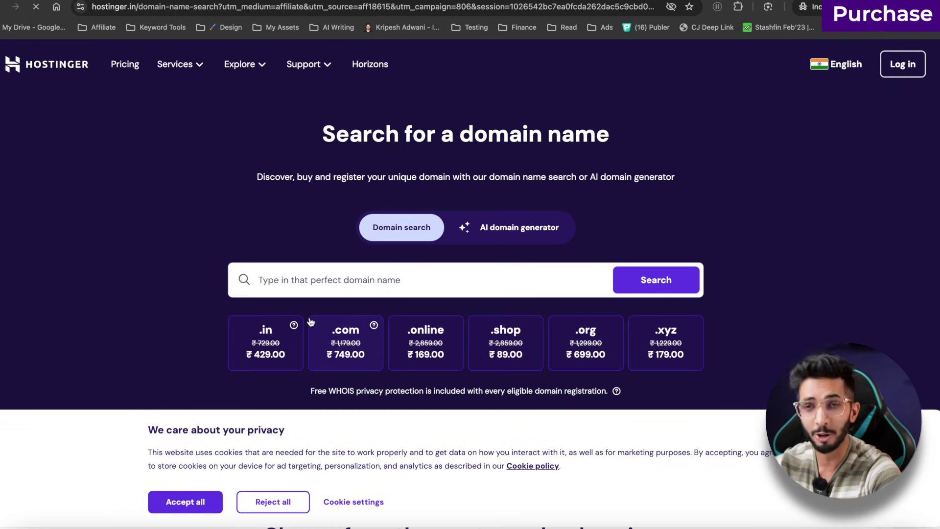
- Search for the domain aipoof.com and add it to the cart
{"action": "left_click", "coordinate": [311, 279]}
{"action": "type", "text": "aip"}
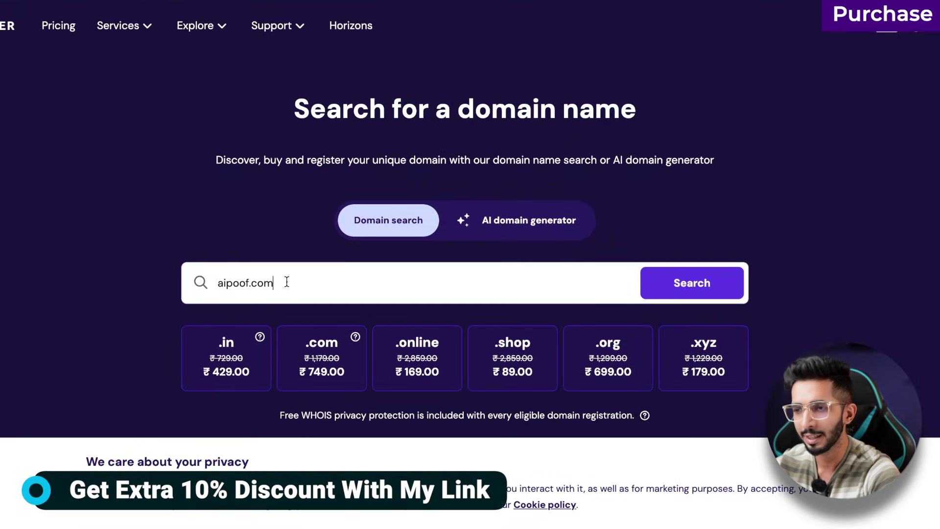
{"action": "type", "text": "oof.com"}
{"action": "left_click", "coordinate": [686, 279]}
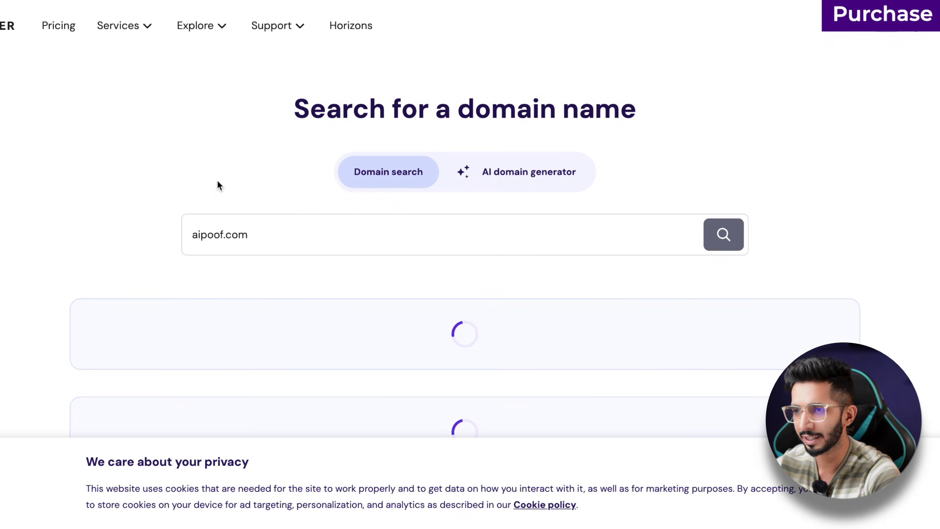
{"action": "scroll", "coordinate": [256, 210], "scroll_direction": "down", "scroll_amount": 3}
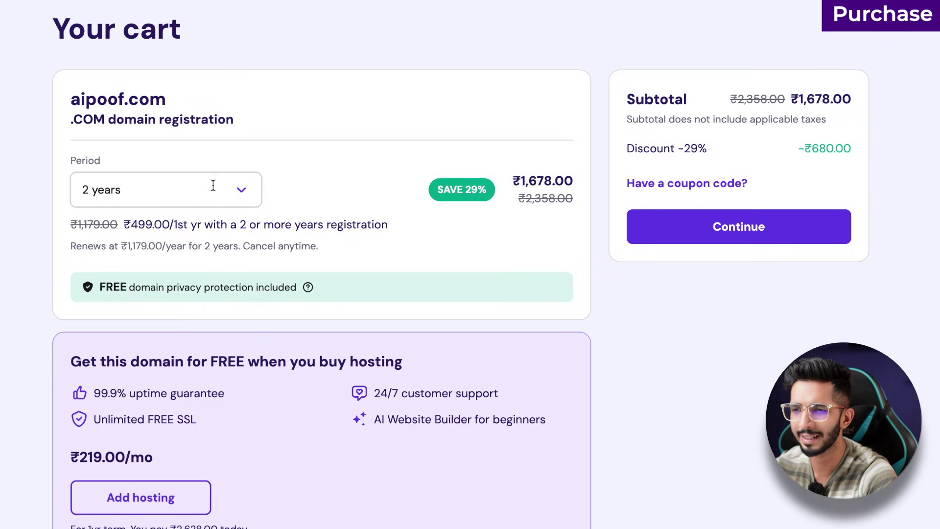
- Set the aipoof.com registration period to 1 year and apply the coupon code KPDOMAIN
{"action": "left_click", "coordinate": [213, 185]}
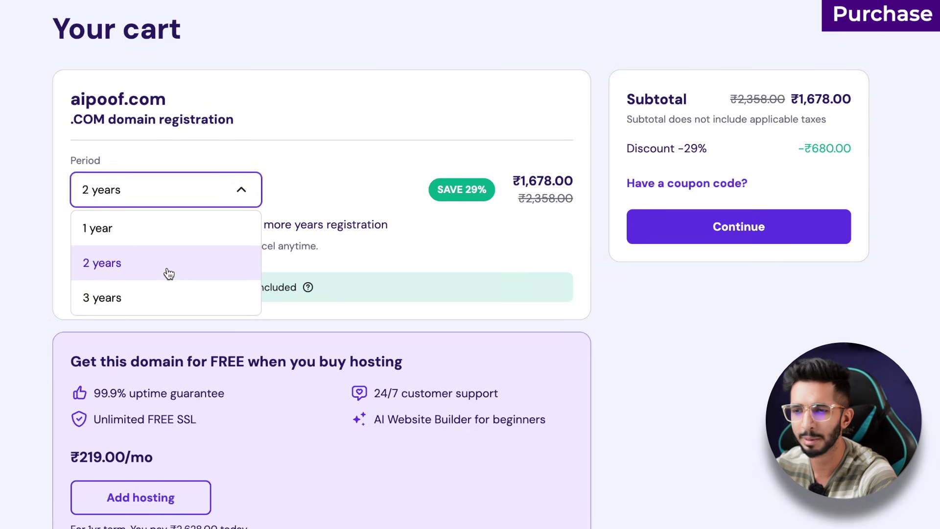
{"action": "left_click", "coordinate": [161, 235]}
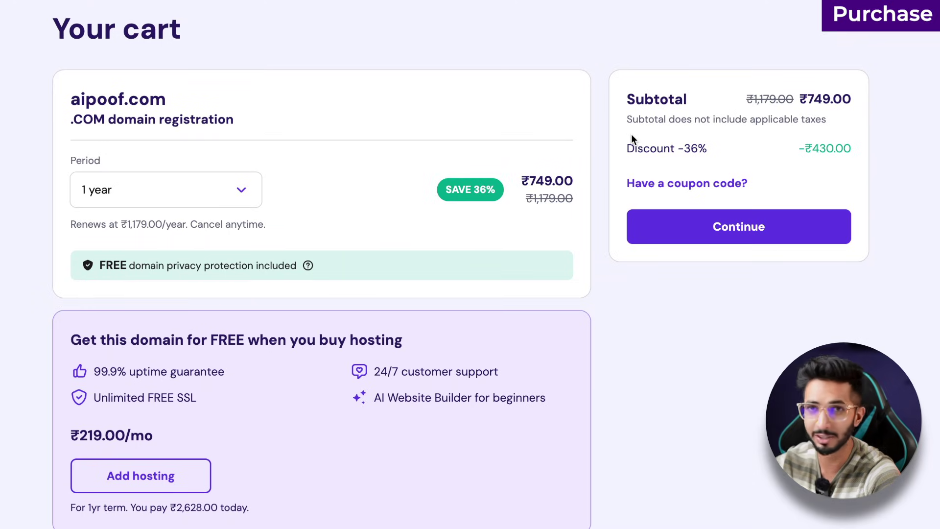
{"action": "left_click", "coordinate": [693, 193]}
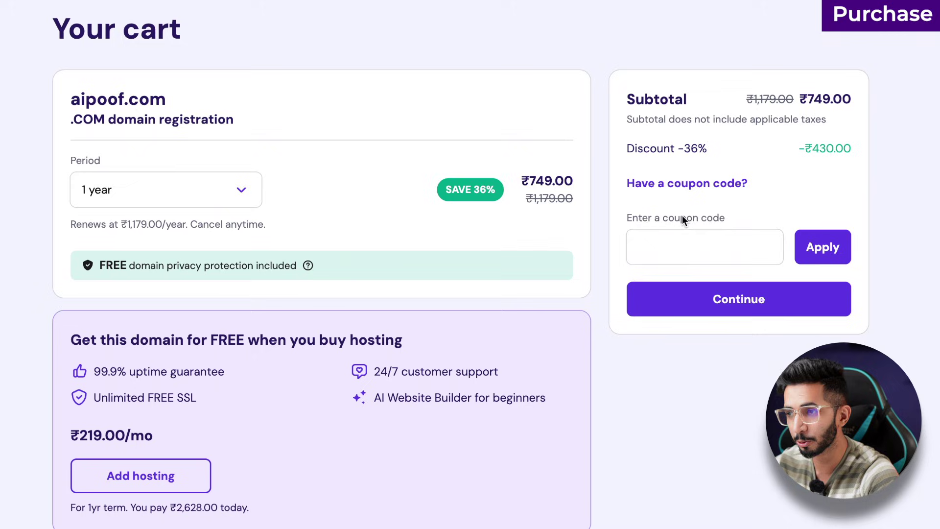
{"action": "left_click", "coordinate": [673, 242]}
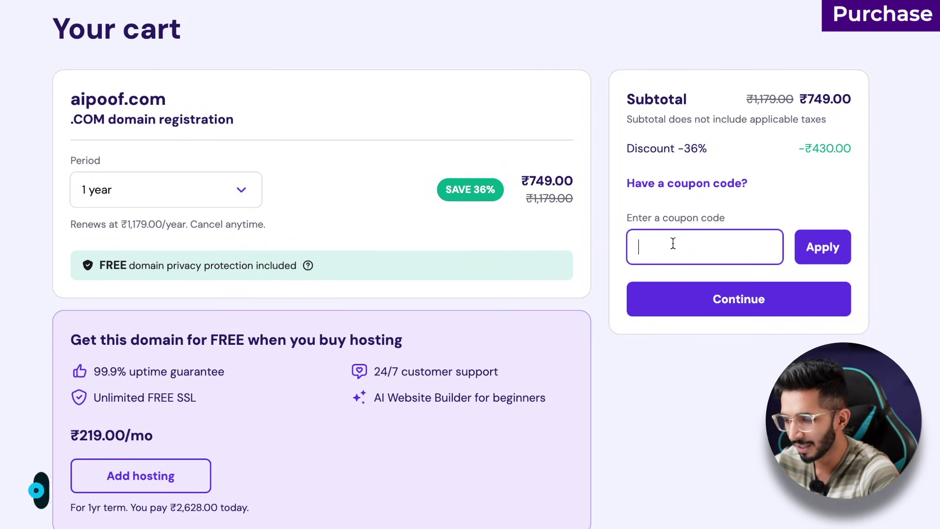
{"action": "type", "text": "KPDOMAIN"}
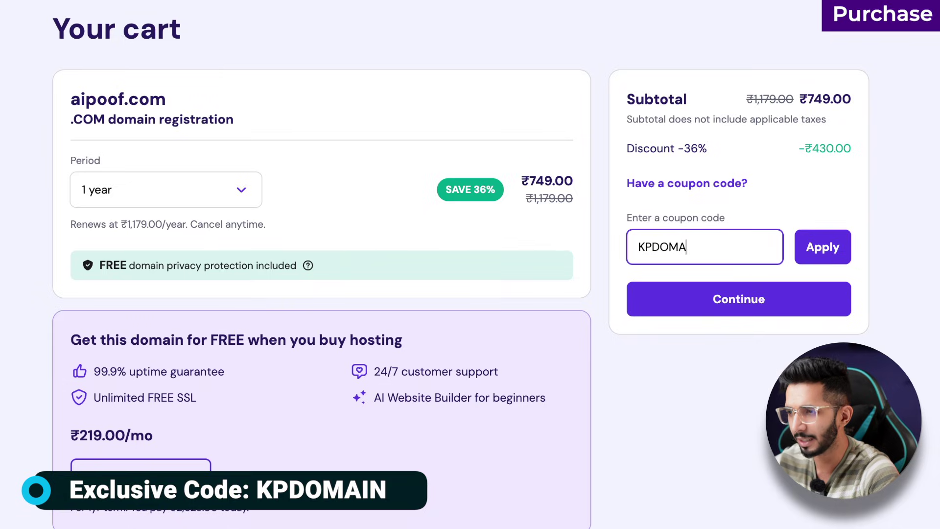
{"action": "left_click", "coordinate": [810, 247]}
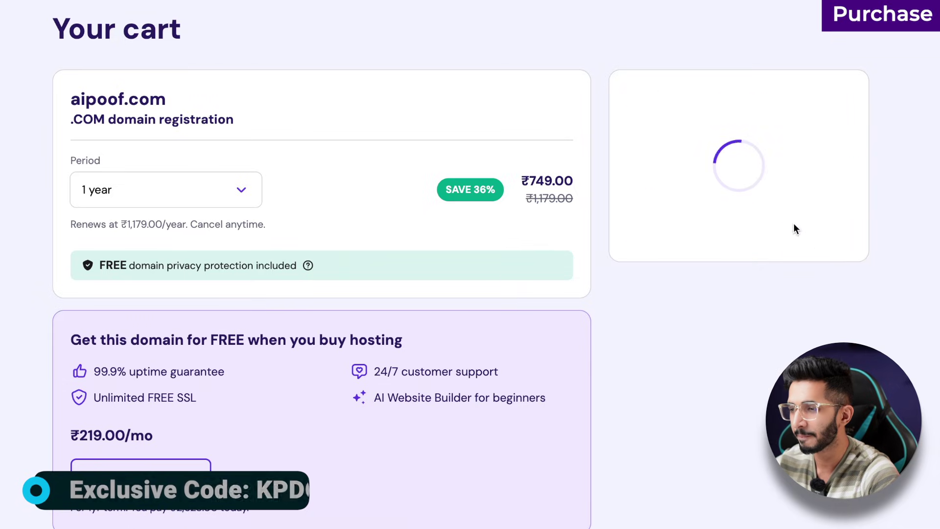
{"action": "left_click_drag", "start_coordinate": [733, 176], "coordinate": [713, 175]}
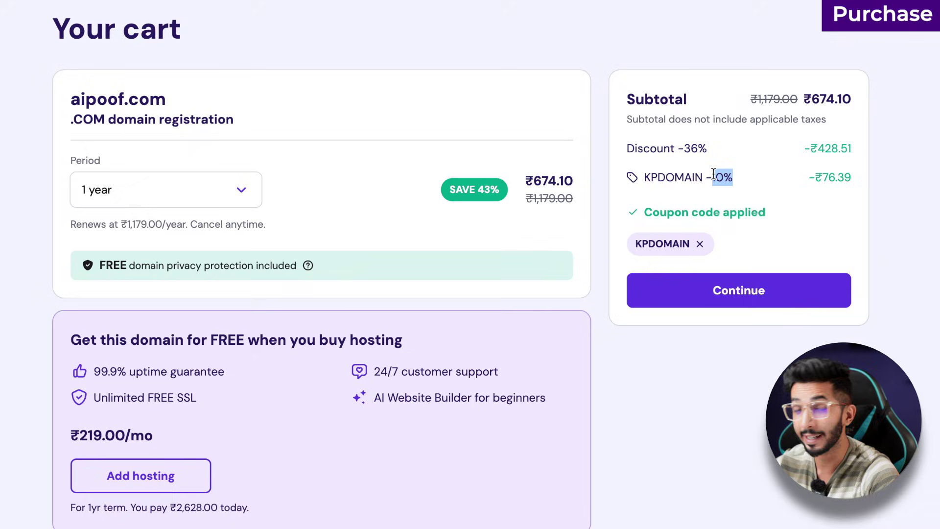
- Continue from the cart through account registration and review the order summary's estimated total and domain privacy protection
{"action": "left_click", "coordinate": [709, 289]}
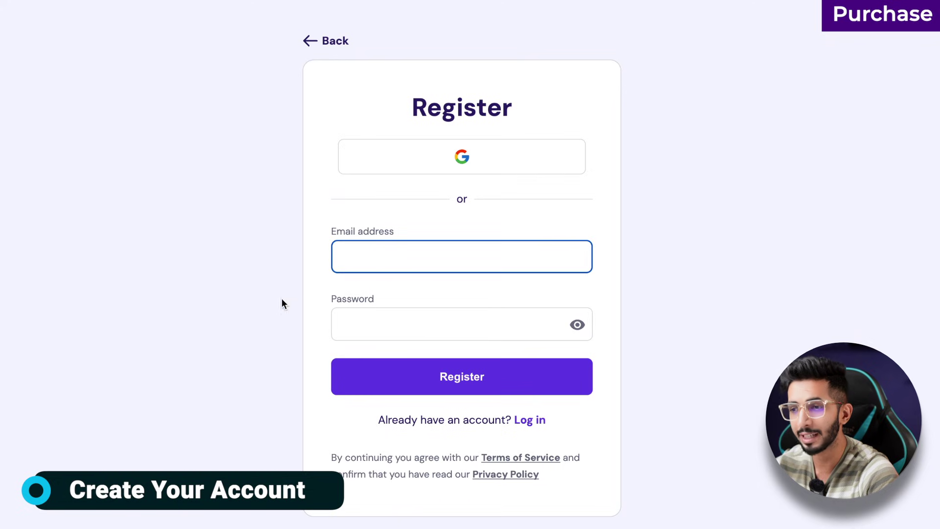
{"action": "left_click", "coordinate": [360, 320]}
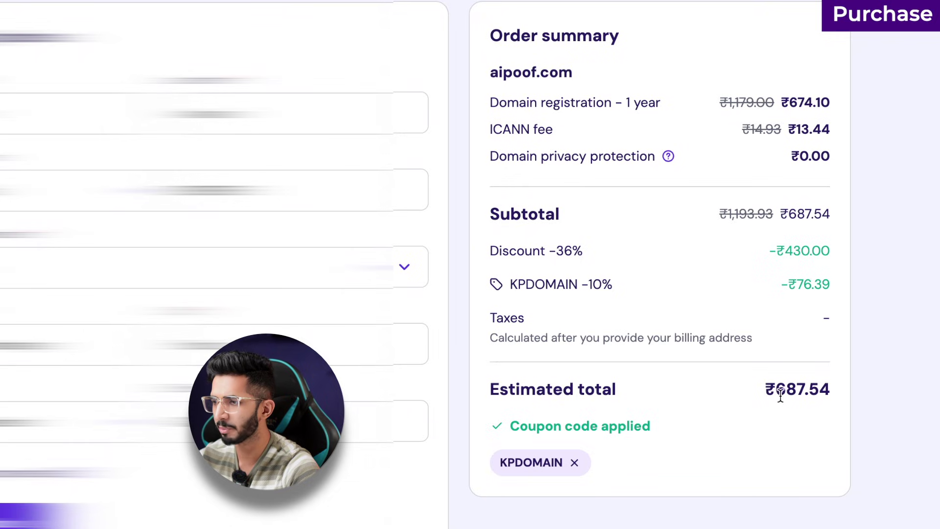
{"action": "left_click_drag", "start_coordinate": [777, 393], "coordinate": [806, 396]}
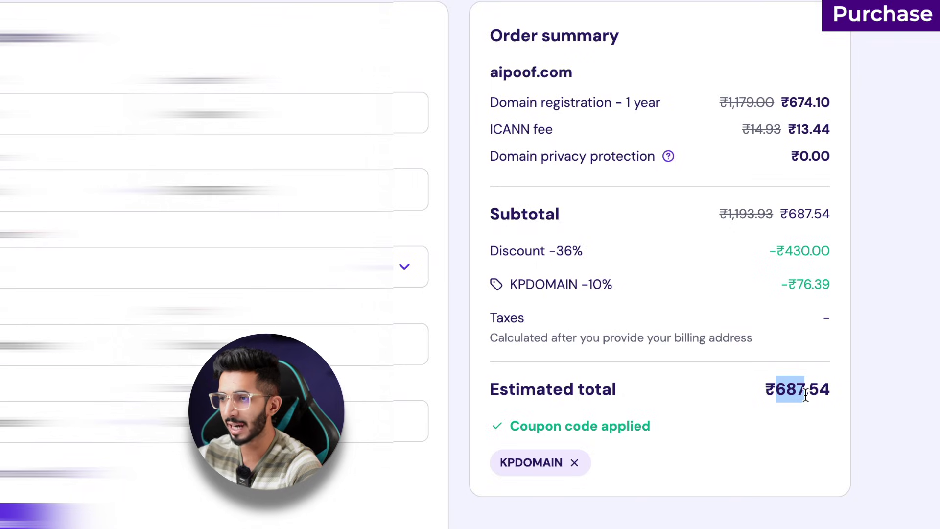
{"action": "mouse_move", "coordinate": [656, 157]}
{"action": "left_mouse_down"}
{"action": "mouse_move", "coordinate": [484, 158]}
{"action": "mouse_move", "coordinate": [641, 157]}
{"action": "left_mouse_up"}
{"action": "left_click", "coordinate": [488, 155]}
{"action": "left_click", "coordinate": [642, 157]}
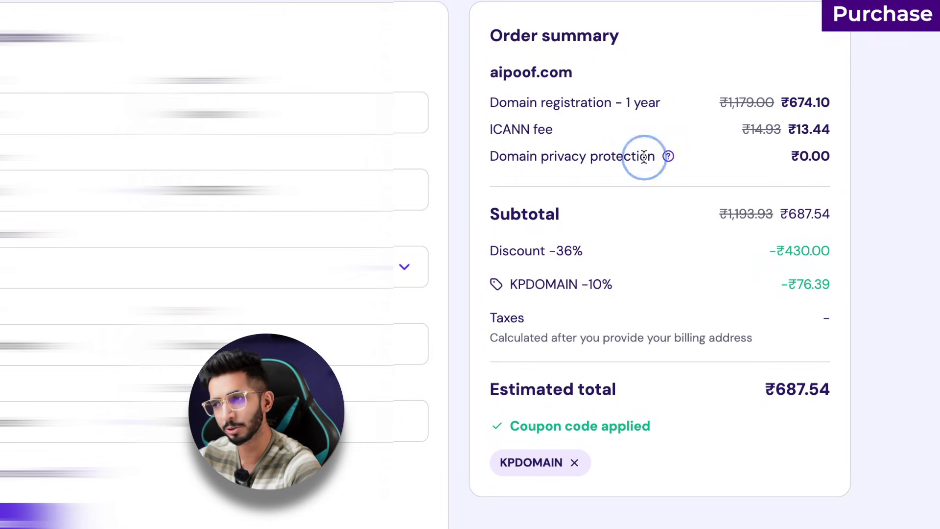
{"action": "mouse_move", "coordinate": [674, 154]}
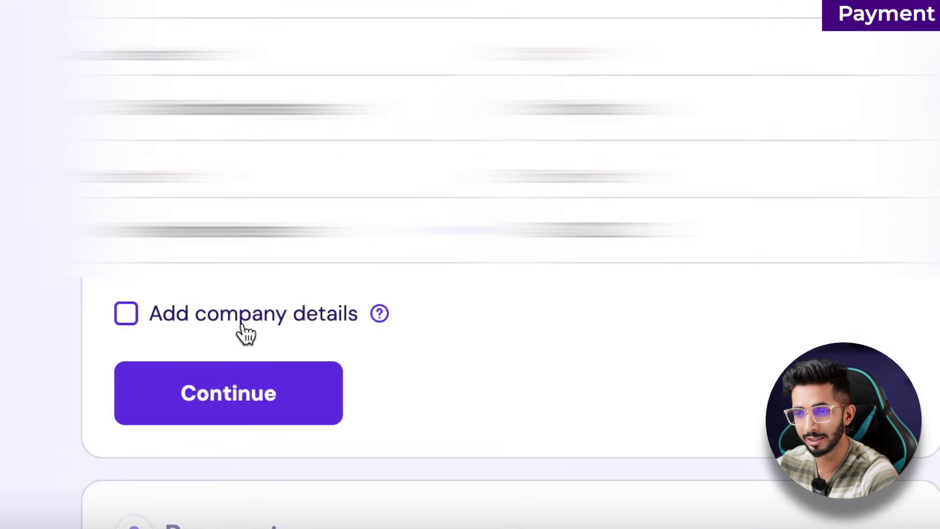
- Add company details to the billing information, covering the company name and GST number fields
{"action": "left_click", "coordinate": [244, 332]}
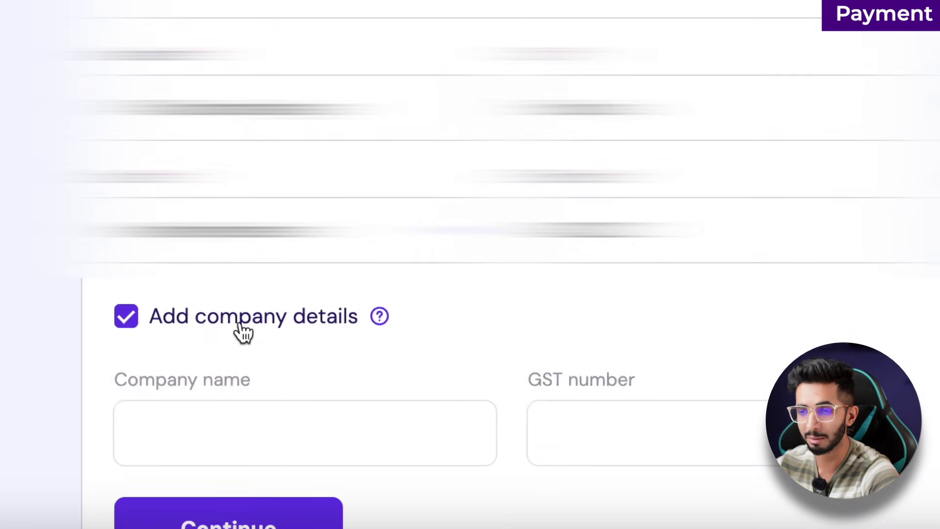
{"action": "scroll", "coordinate": [66, 283], "scroll_direction": "down", "scroll_amount": 3}
{"action": "left_click", "coordinate": [285, 295]}
{"action": "left_click", "coordinate": [566, 286]}
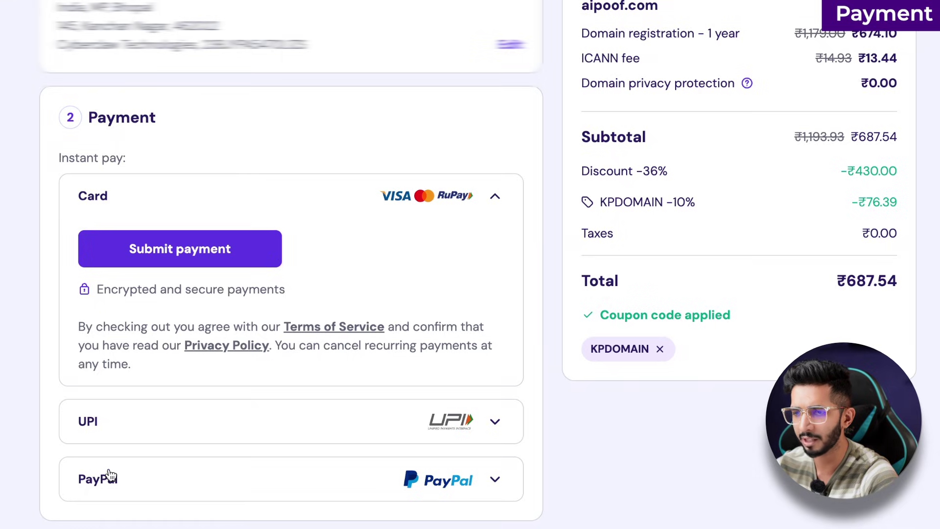
- Choose UPI as the payment method, submit the payment, and check the GST line in the order summary
{"action": "left_click", "coordinate": [127, 432]}
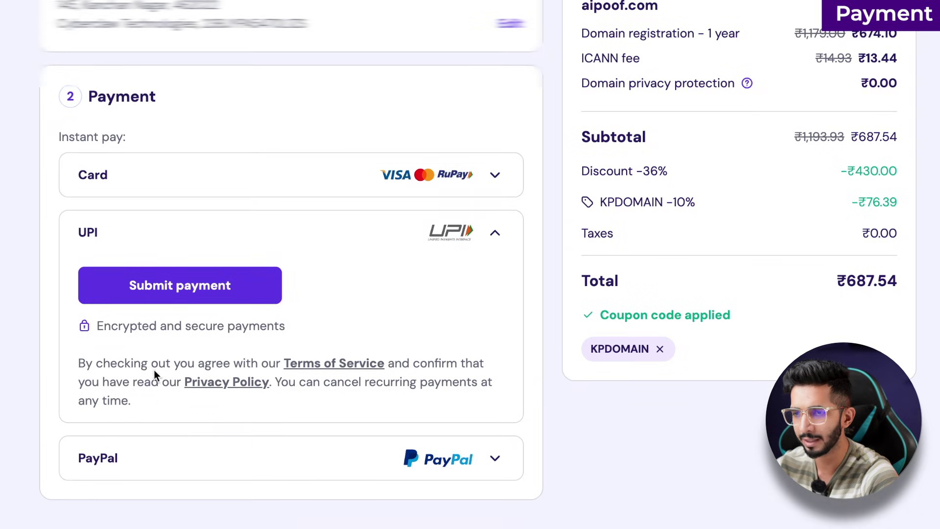
{"action": "left_click", "coordinate": [195, 296]}
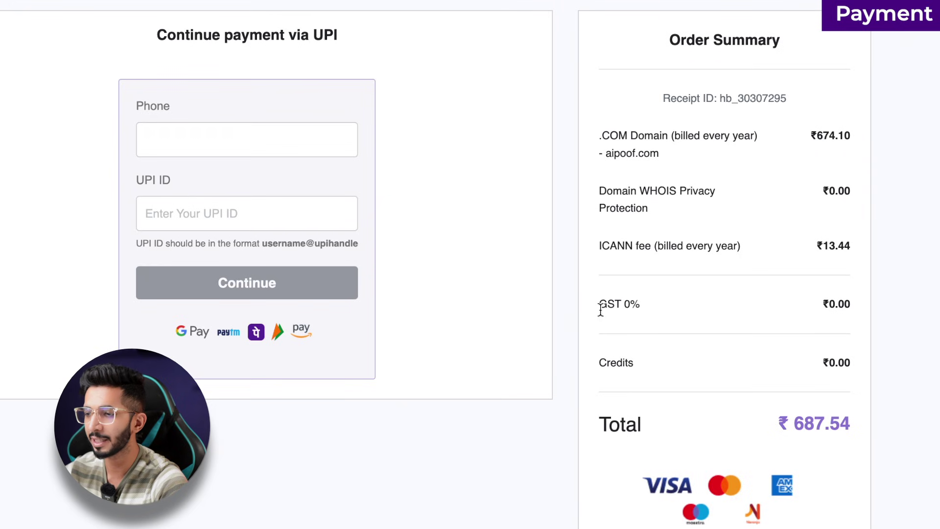
{"action": "left_click_drag", "start_coordinate": [597, 309], "coordinate": [697, 315]}
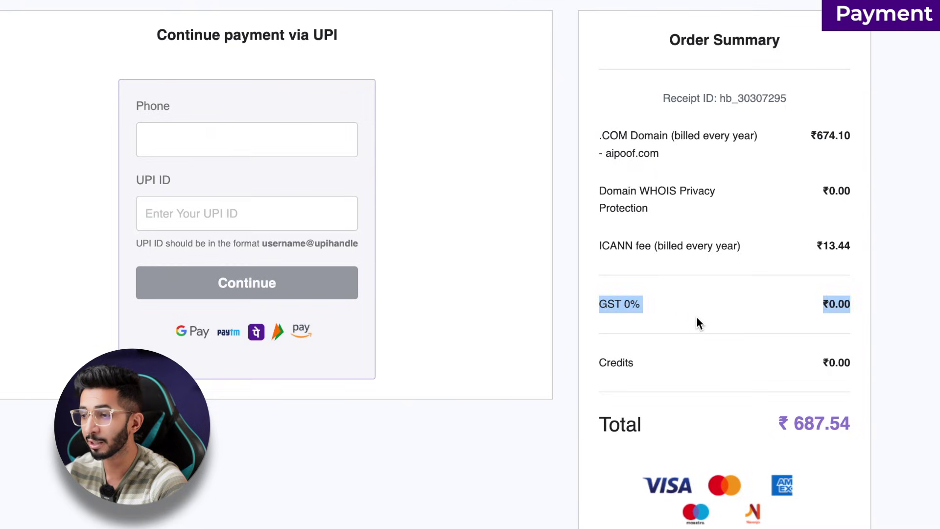
{"action": "left_click", "coordinate": [626, 325]}
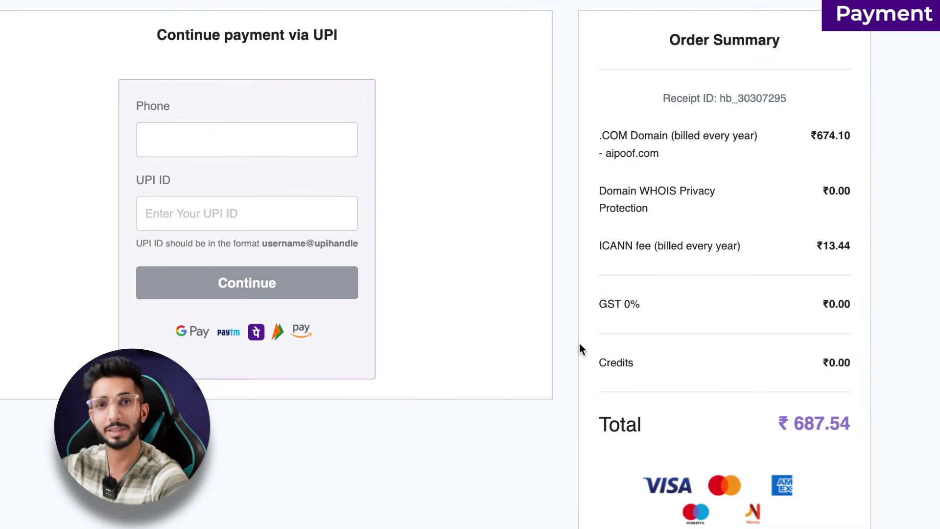
{"action": "left_click_drag", "start_coordinate": [594, 302], "coordinate": [678, 301]}
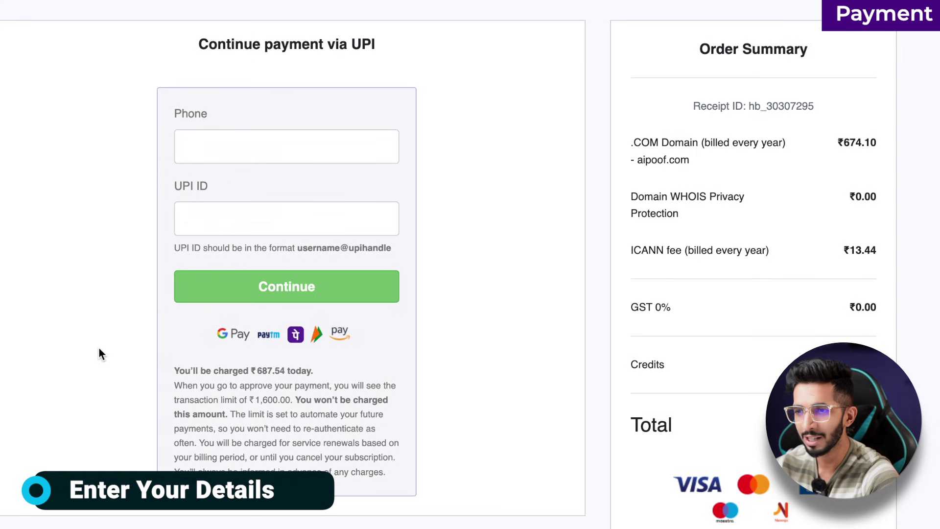
- Continue the UPI payment, review the AutoPay transaction limit notice, and accept it
{"action": "left_click", "coordinate": [250, 295]}
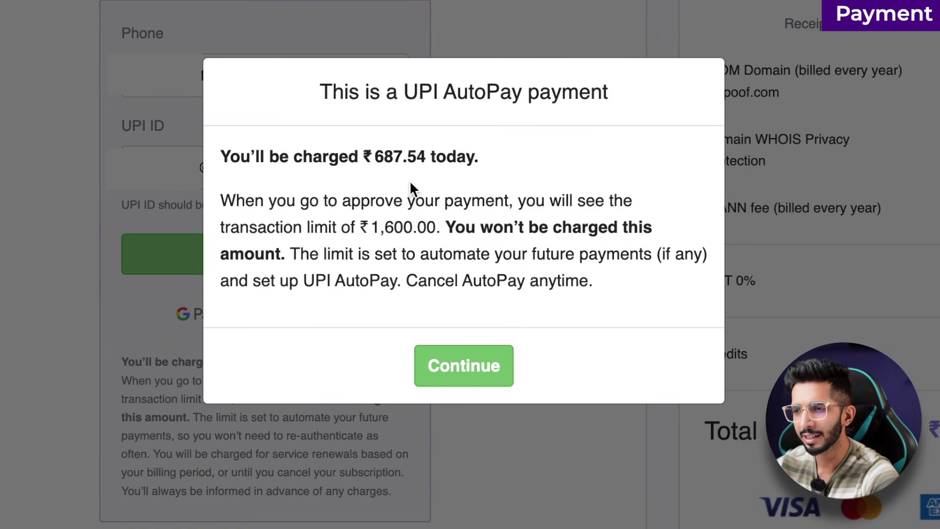
{"action": "left_click_drag", "start_coordinate": [271, 216], "coordinate": [459, 254]}
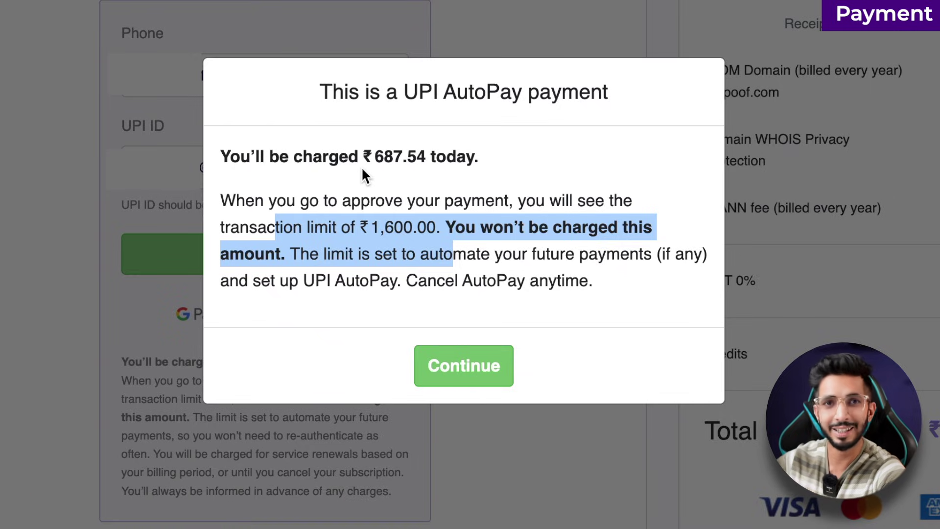
{"action": "left_click", "coordinate": [499, 264]}
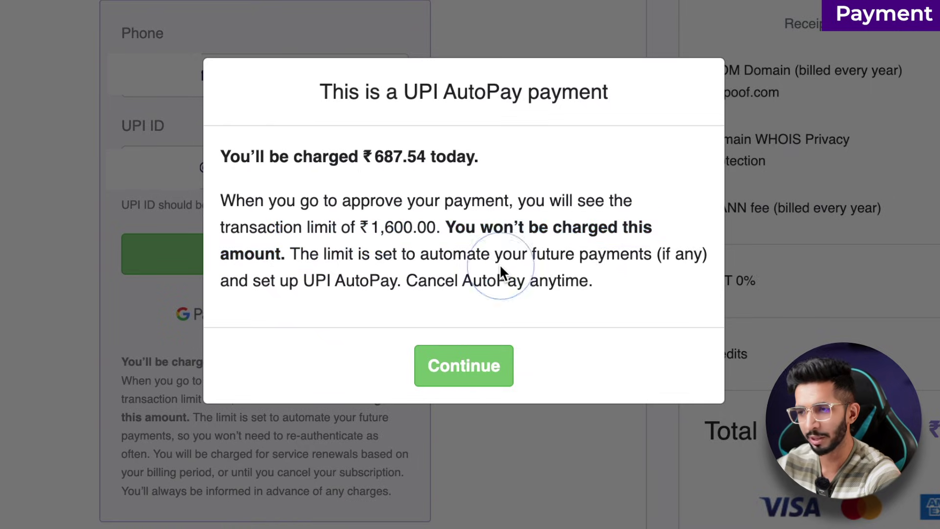
{"action": "left_click", "coordinate": [481, 358]}
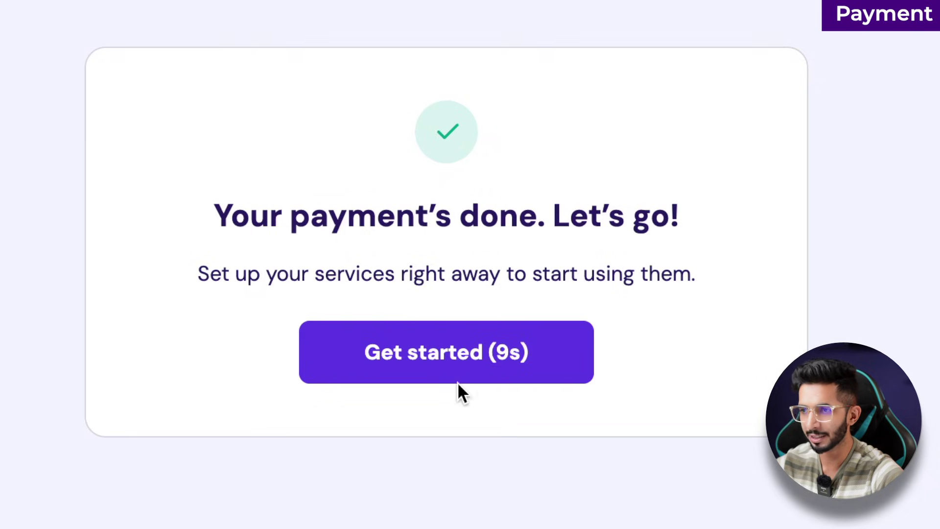
- Start the domain setup and register aipoof.com as Personal with India as the country
{"action": "left_click", "coordinate": [390, 358]}
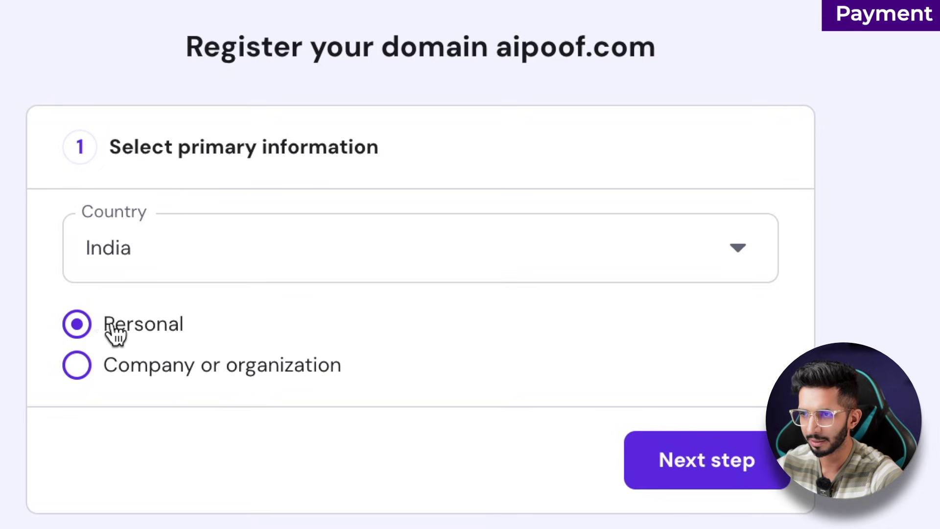
{"action": "left_click", "coordinate": [79, 325]}
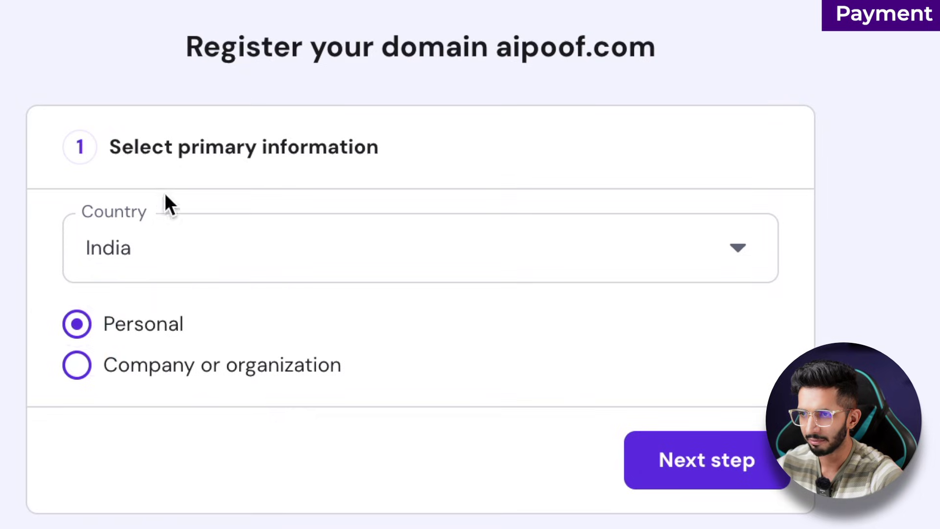
{"action": "left_click", "coordinate": [633, 479]}
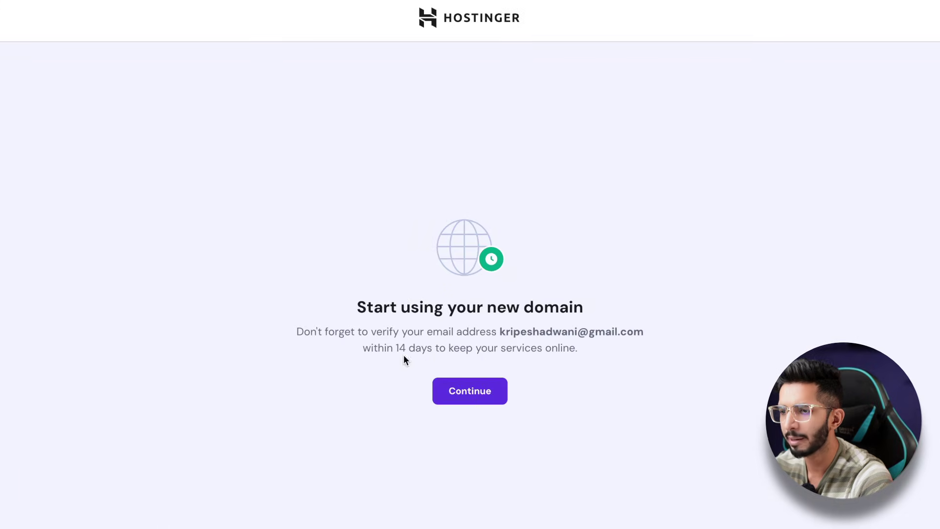
- Verify the domain's contact email address from Hostinger's confirmation message
{"action": "left_click_drag", "start_coordinate": [371, 332], "coordinate": [465, 333]}
{"action": "left_click", "coordinate": [368, 281]}
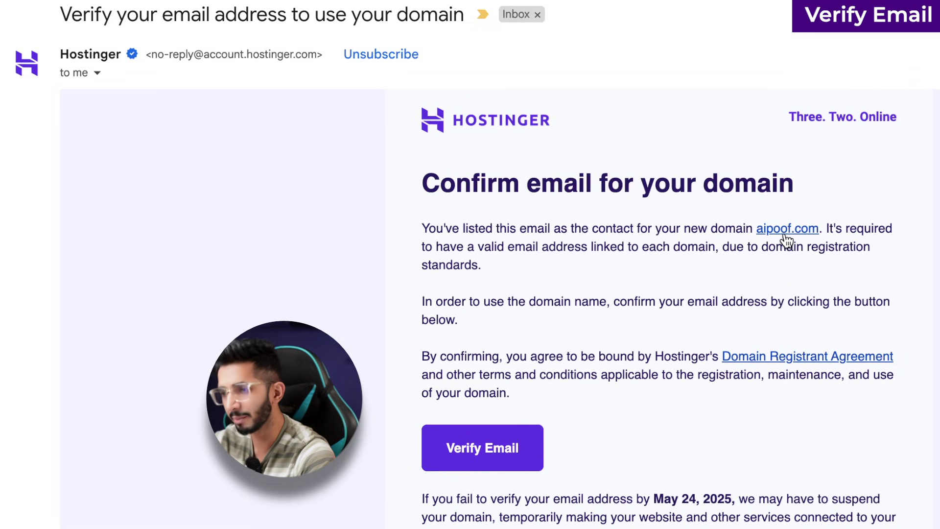
{"action": "left_click", "coordinate": [489, 443]}
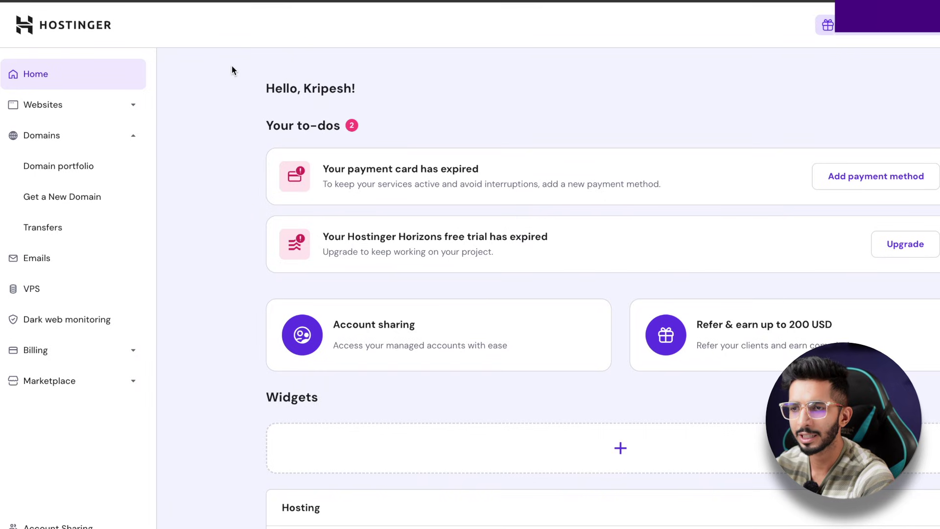
- Open the domain portfolio in the Hostinger account dashboard
{"action": "left_click", "coordinate": [84, 139]}
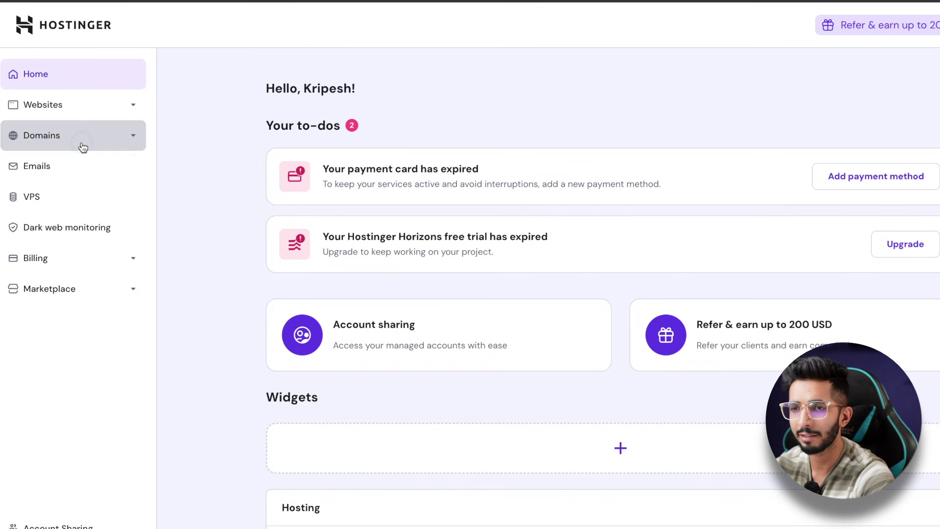
{"action": "left_click", "coordinate": [78, 144]}
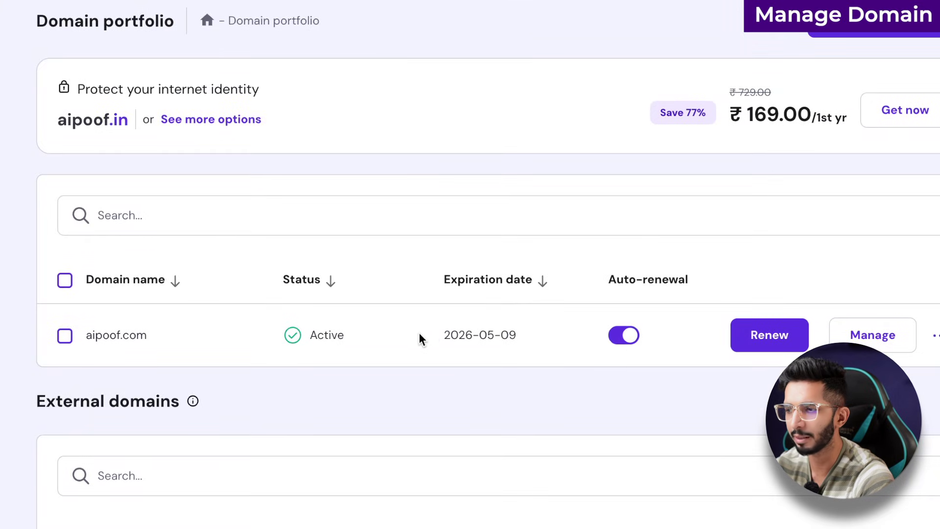
- Open the DNS and nameserver settings of aipoof.com from the domain portfolio
{"action": "left_click", "coordinate": [866, 338]}
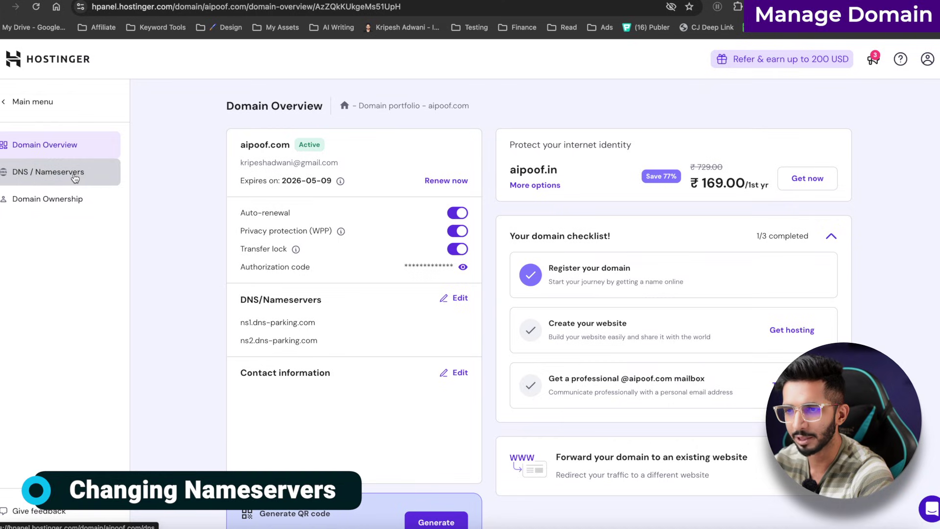
{"action": "left_click", "coordinate": [48, 172]}
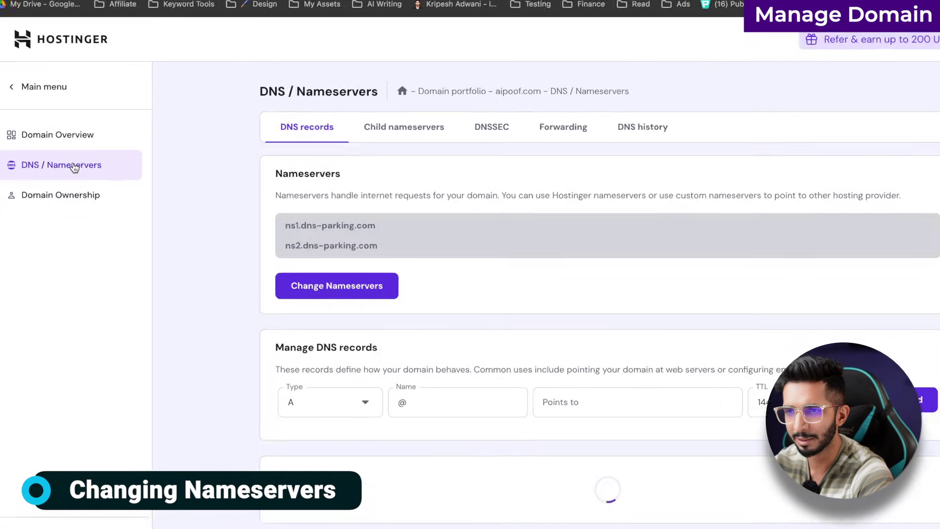
- Start changing the nameservers of aipoof.com to custom ones, highlight the first two nameserver entries, and cancel without saving
{"action": "left_click", "coordinate": [392, 290]}
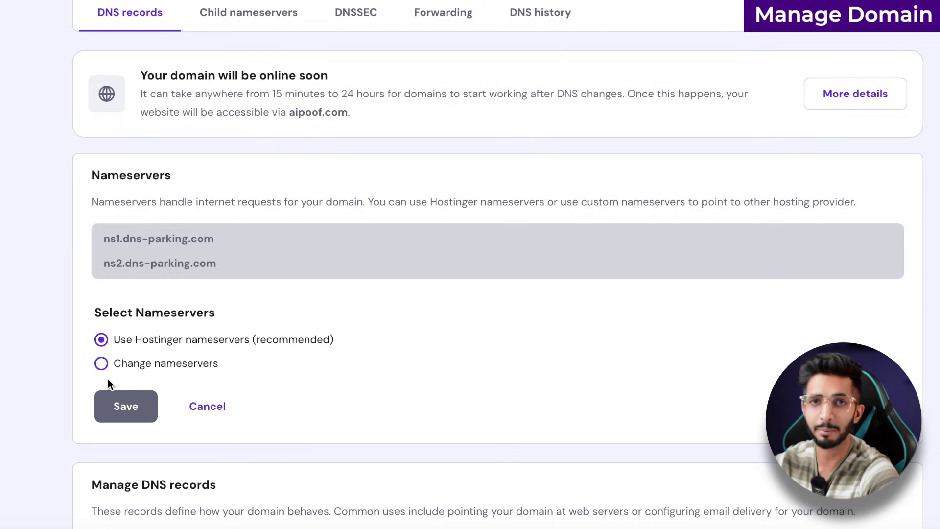
{"action": "left_click", "coordinate": [101, 363]}
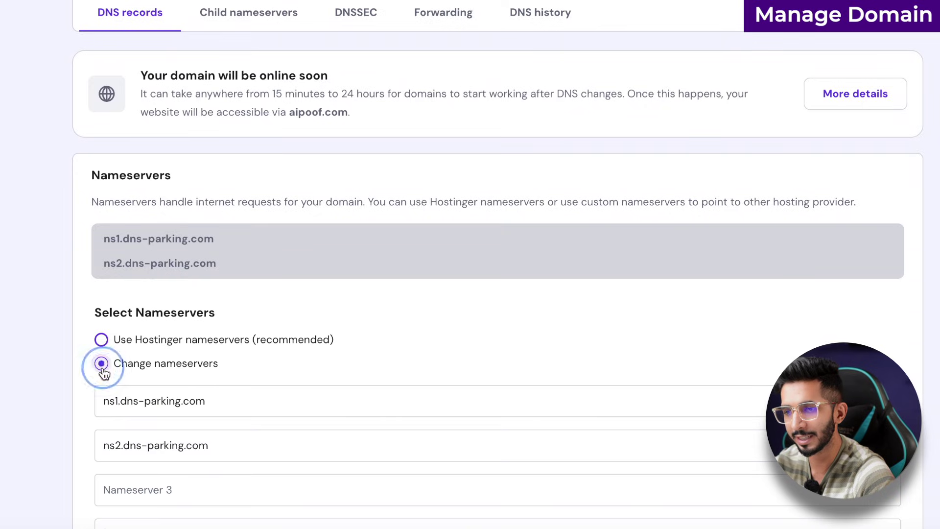
{"action": "scroll", "coordinate": [224, 268], "scroll_direction": "down", "scroll_amount": 5}
{"action": "triple_click", "coordinate": [221, 158]}
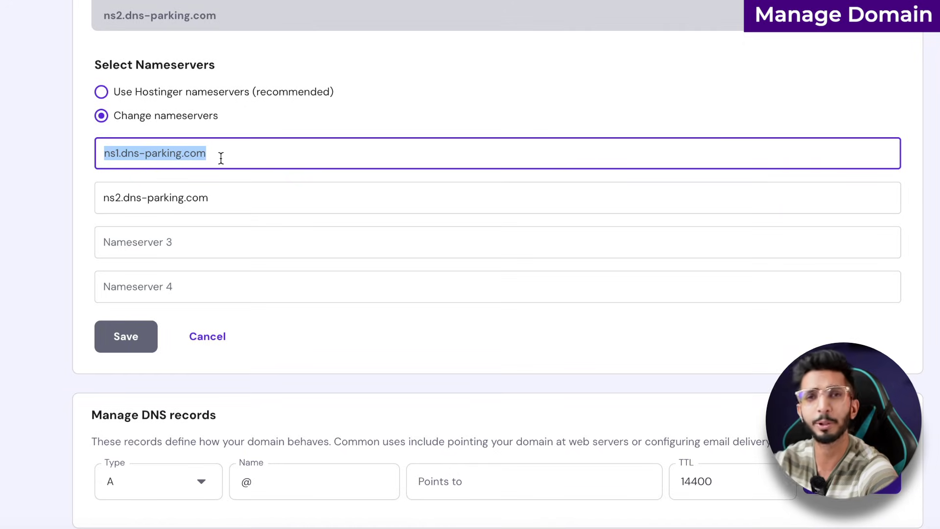
{"action": "left_click", "coordinate": [216, 190]}
{"action": "triple_click", "coordinate": [216, 191]}
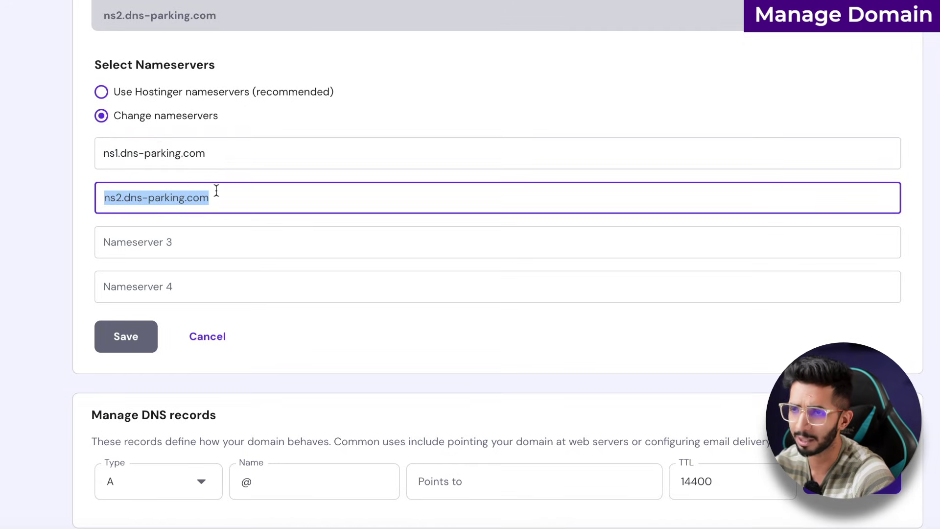
{"action": "left_click", "coordinate": [206, 336]}
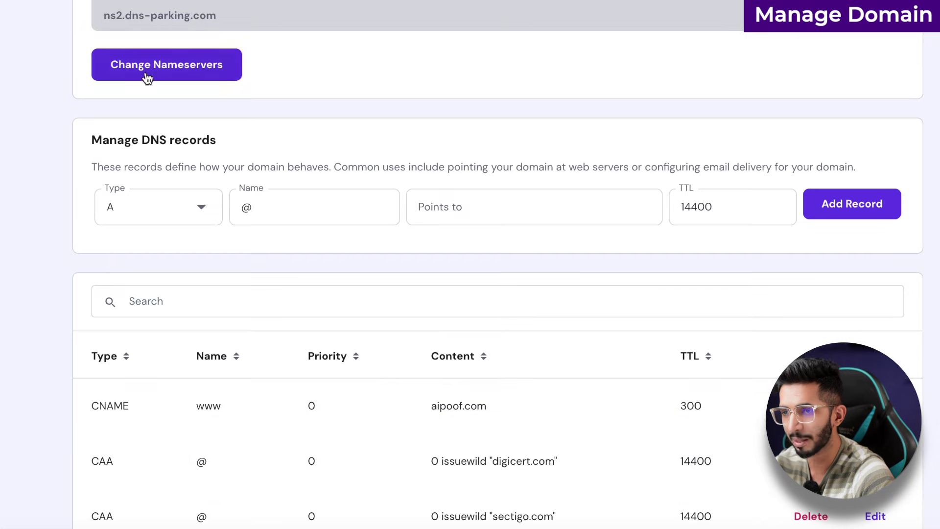
- Examine the DNS record form and the list of existing DNS records for aipoof.com
{"action": "scroll", "coordinate": [52, 216], "scroll_direction": "down", "scroll_amount": 1}
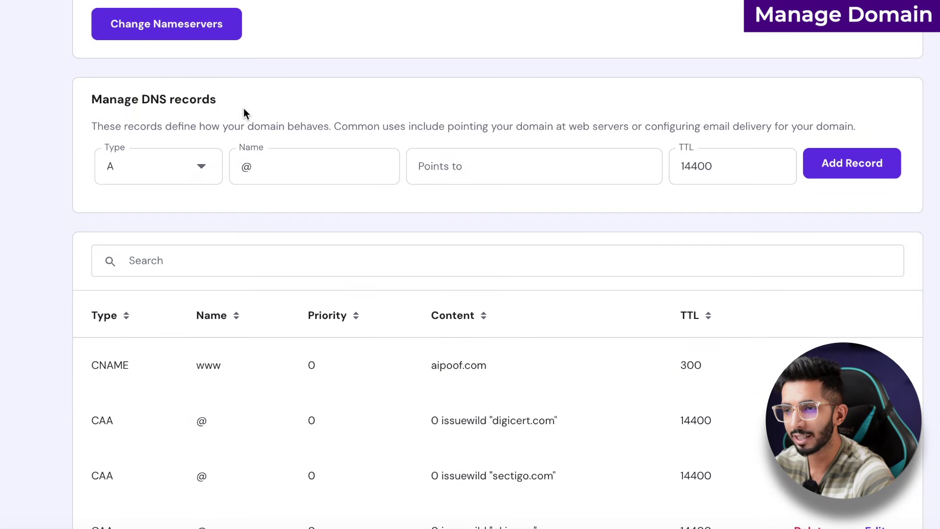
{"action": "scroll", "coordinate": [143, 99], "scroll_direction": "up", "scroll_amount": 1}
{"action": "scroll", "coordinate": [132, 189], "scroll_direction": "down", "scroll_amount": 1}
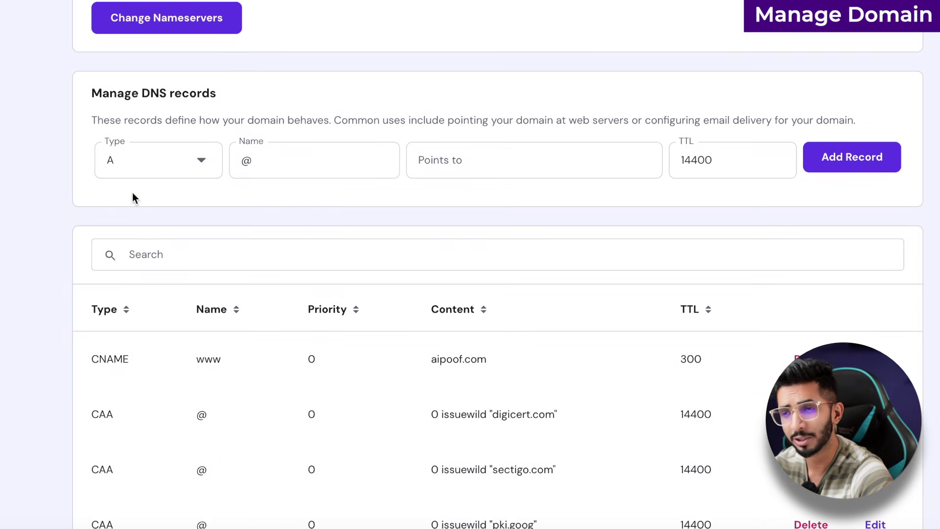
{"action": "scroll", "coordinate": [157, 394], "scroll_direction": "down", "scroll_amount": 15}
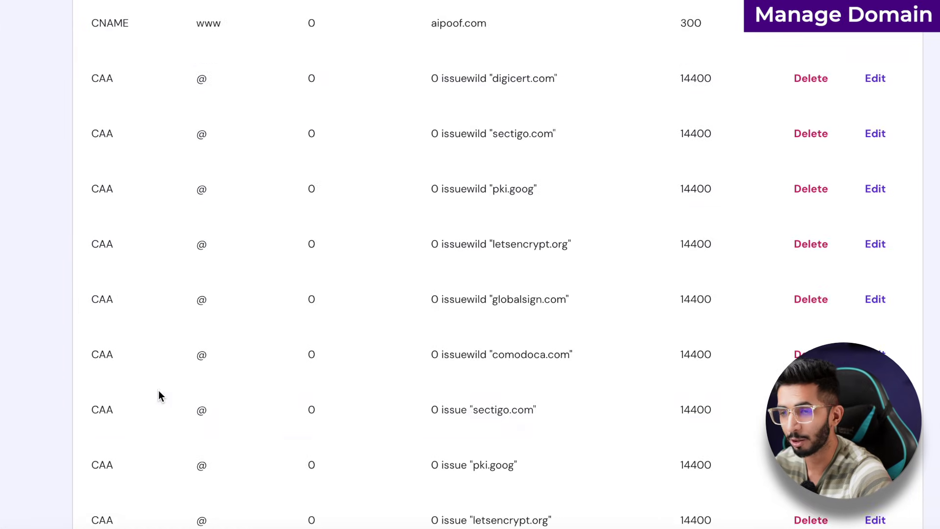
{"action": "scroll", "coordinate": [162, 408], "scroll_direction": "up", "scroll_amount": 13}
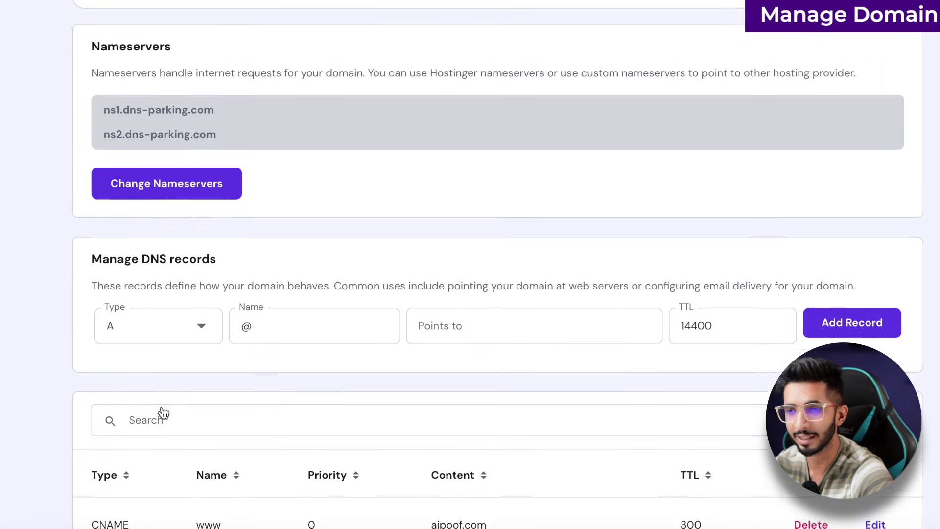
{"action": "scroll", "coordinate": [163, 412], "scroll_direction": "up", "scroll_amount": 1}
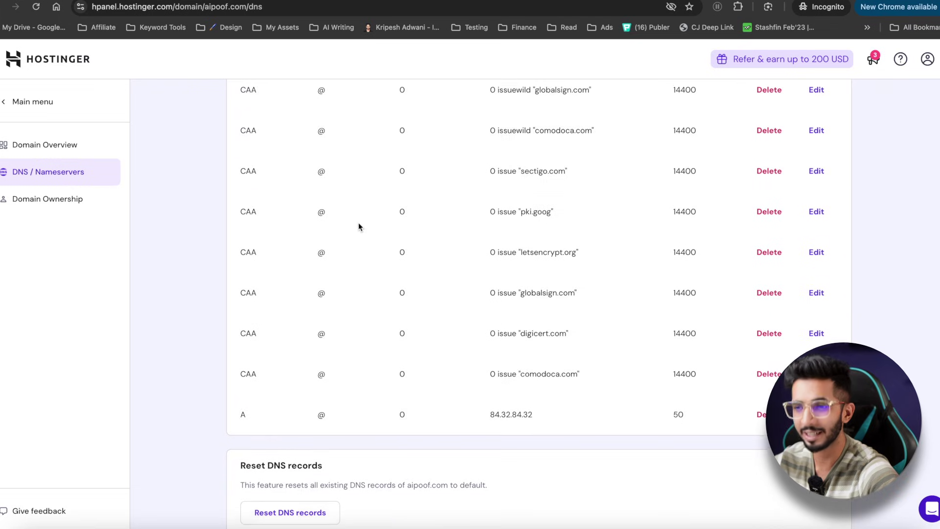
{"action": "scroll", "coordinate": [358, 222], "scroll_direction": "up", "scroll_amount": 15}
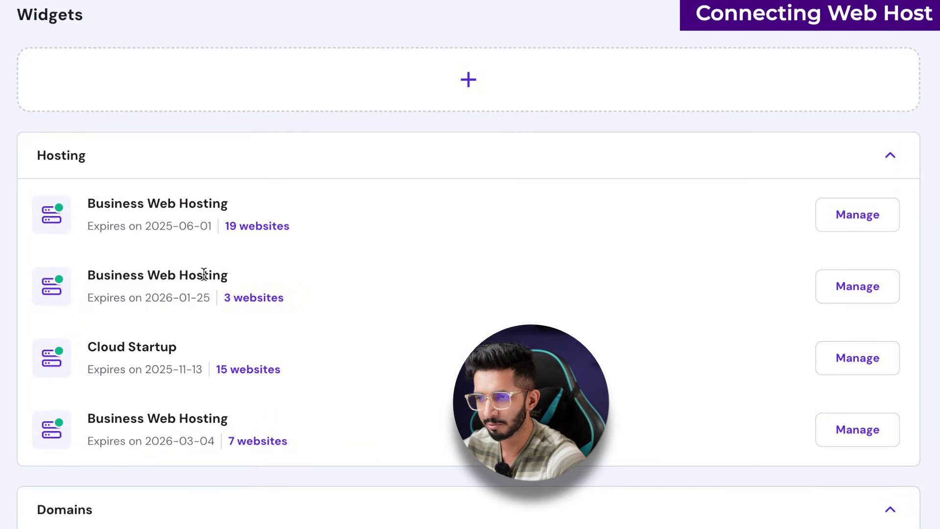
- Check the websites on the Business Web Hosting plan expiring 2026-01-25, open its management, and start adding a new website
{"action": "left_click", "coordinate": [272, 300]}
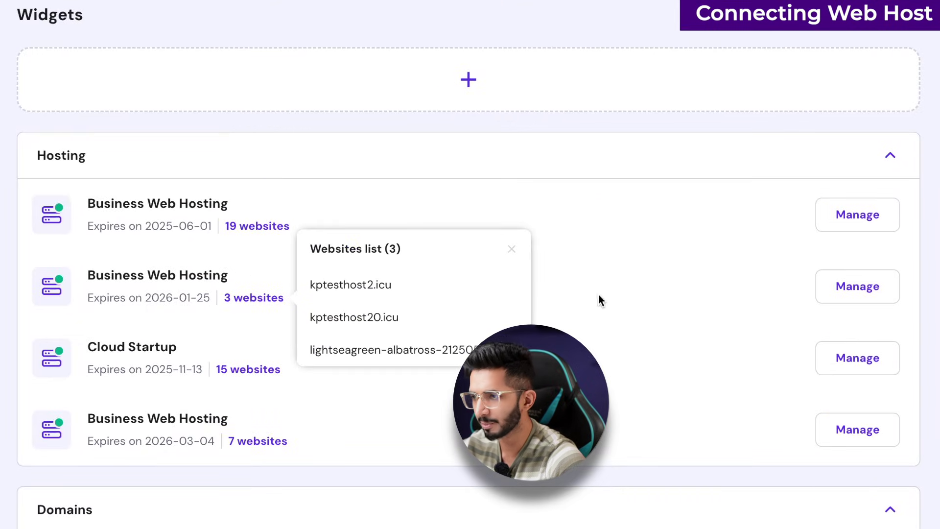
{"action": "left_click", "coordinate": [866, 296]}
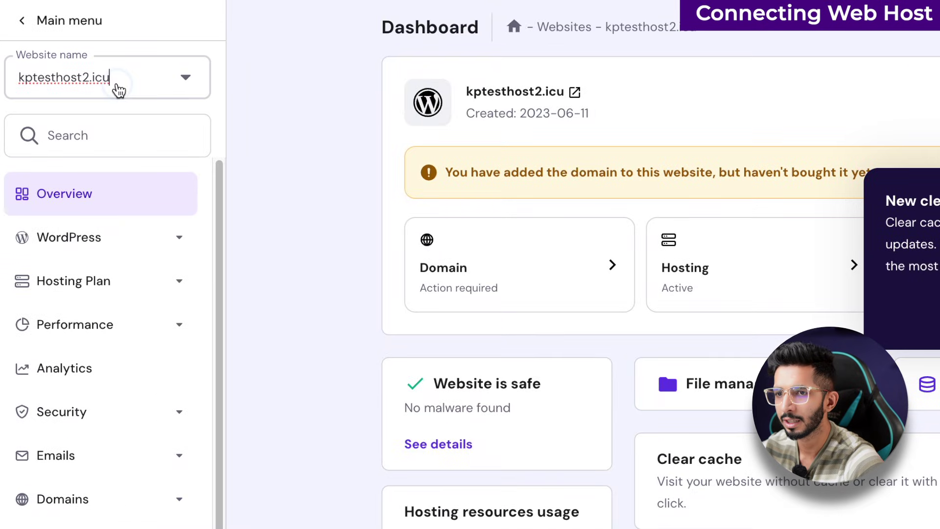
{"action": "left_click", "coordinate": [111, 96]}
{"action": "left_click", "coordinate": [94, 132]}
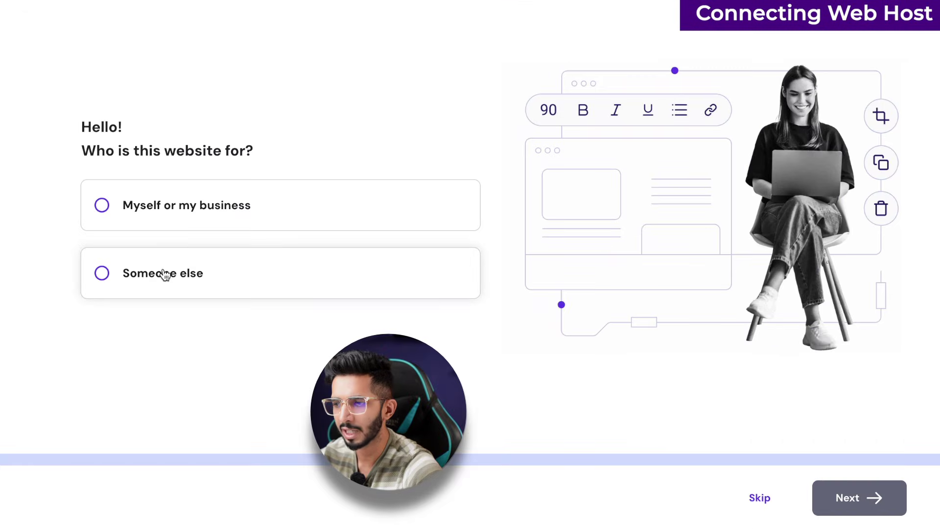
- Skip the audience question, choose to create a WordPress website, and accept the prefilled WordPress admin login details
{"action": "left_click", "coordinate": [765, 499]}
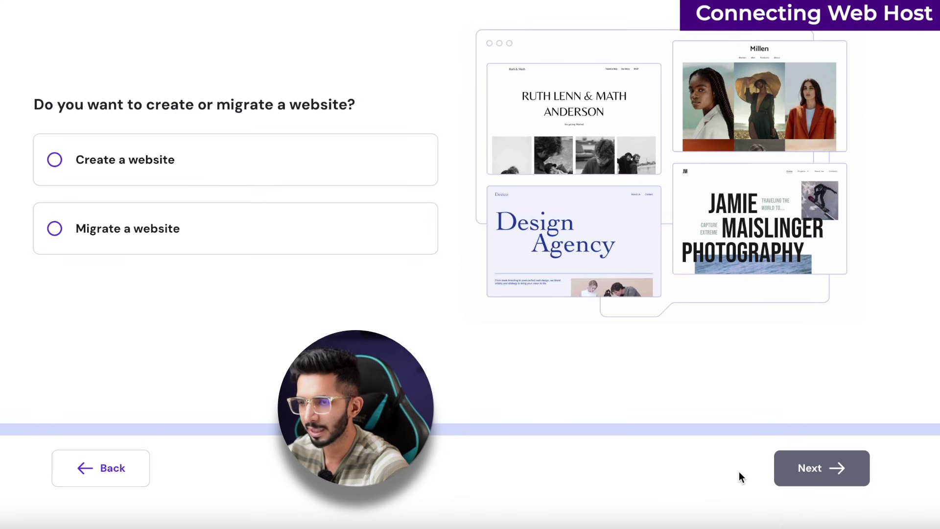
{"action": "left_click", "coordinate": [109, 158]}
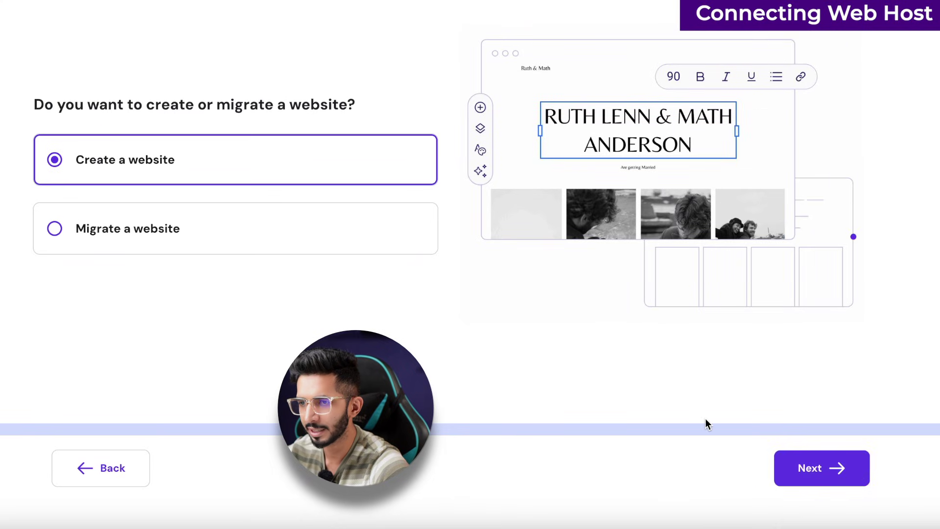
{"action": "left_click", "coordinate": [832, 482]}
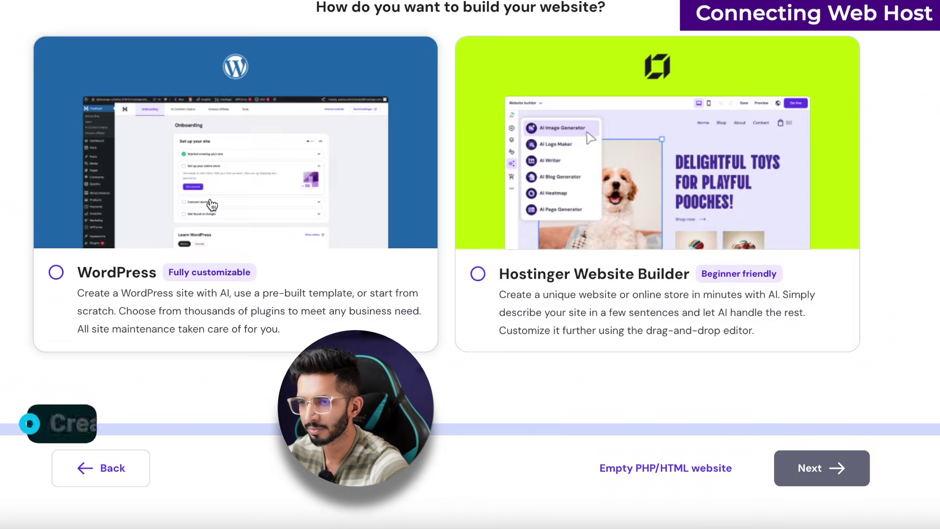
{"action": "left_click", "coordinate": [132, 279]}
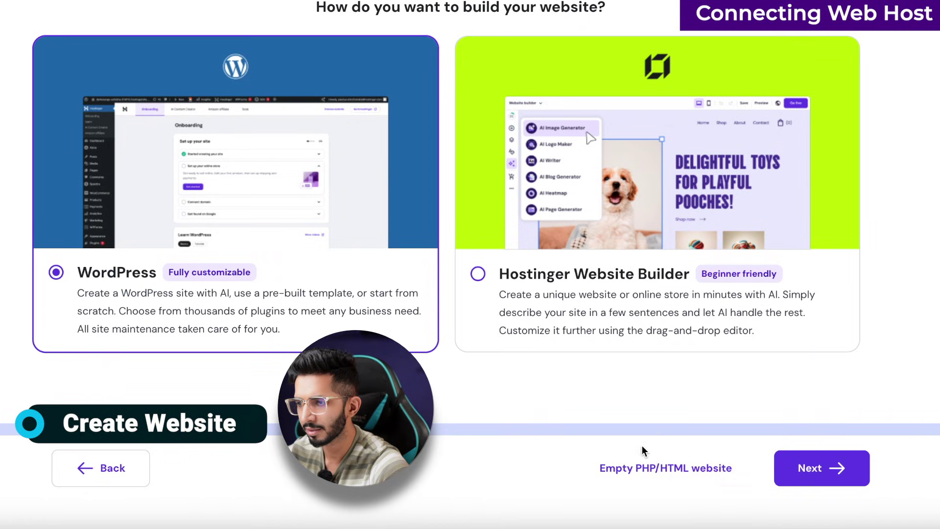
{"action": "left_click", "coordinate": [821, 468]}
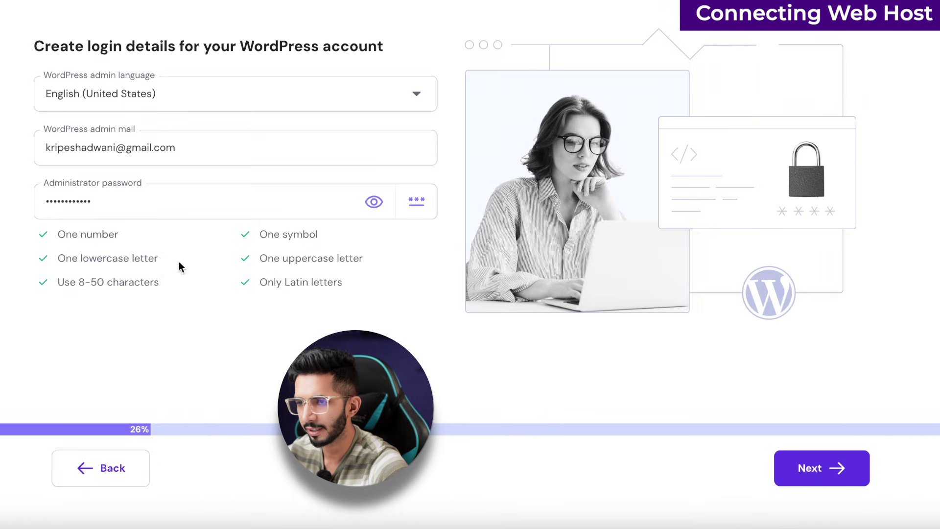
{"action": "left_click", "coordinate": [807, 465]}
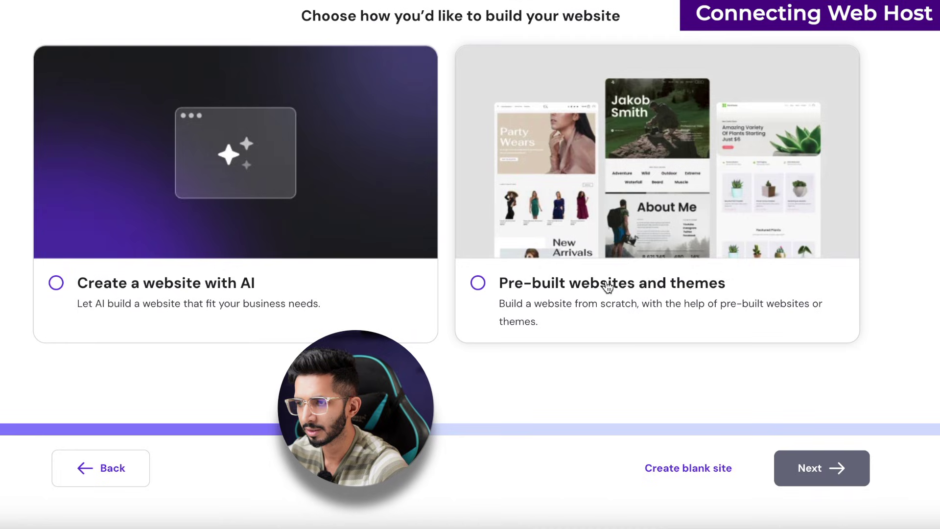
- Choose to create a blank site and assign the owned domain aipoof.com to it
{"action": "left_click", "coordinate": [607, 276]}
{"action": "left_click", "coordinate": [667, 465]}
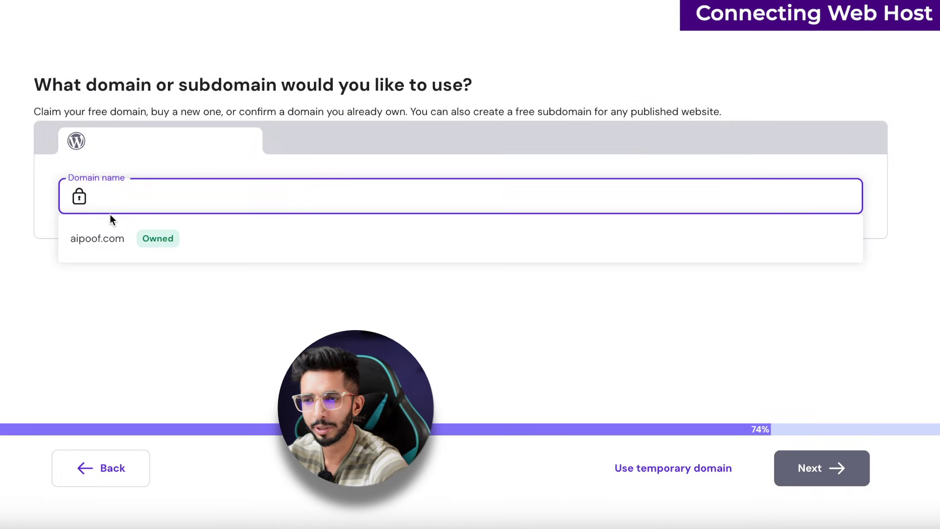
{"action": "left_click", "coordinate": [104, 238]}
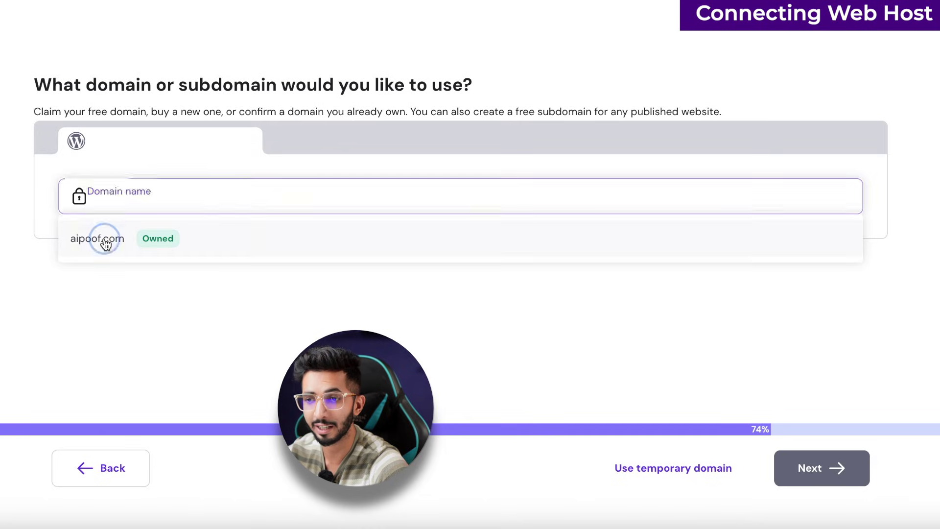
{"action": "left_click", "coordinate": [783, 456]}
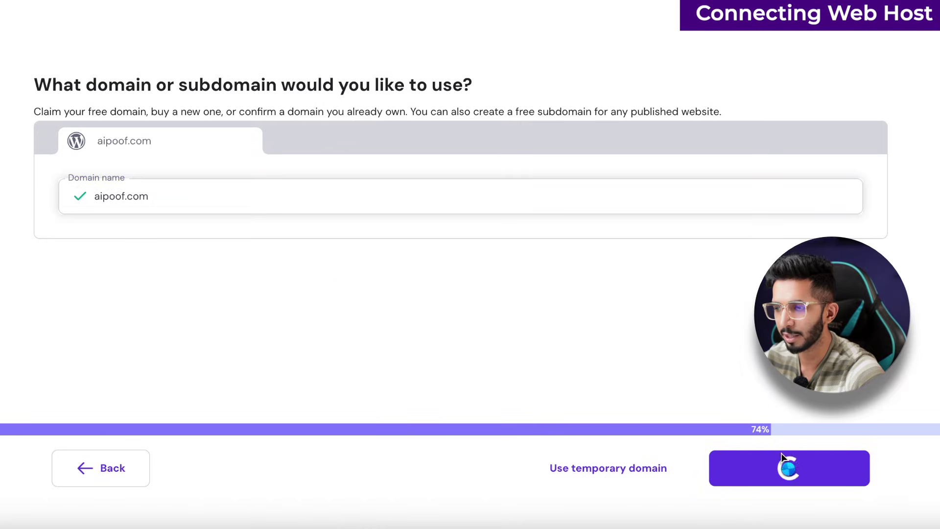